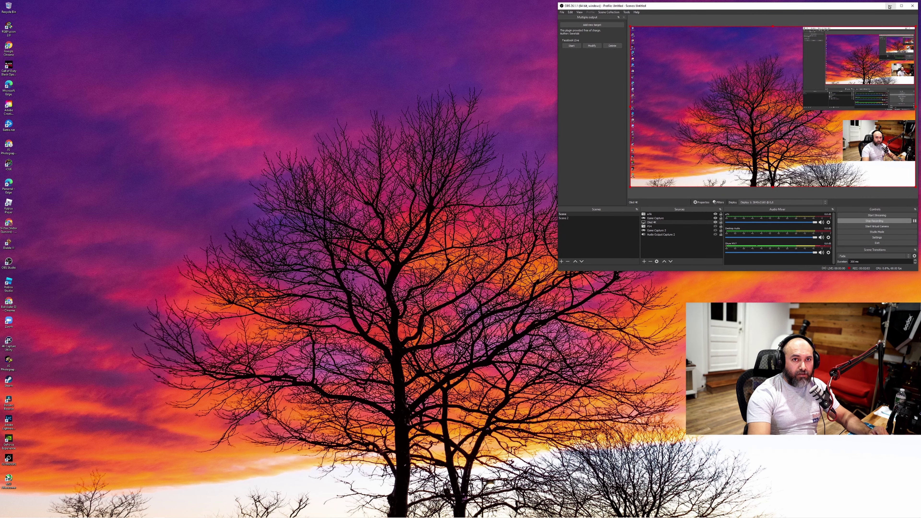
Minimize OBS and open the Dogechain wallet site from Chrome's New Tab page
{"action": "left_click", "coordinate": [889, 6]}
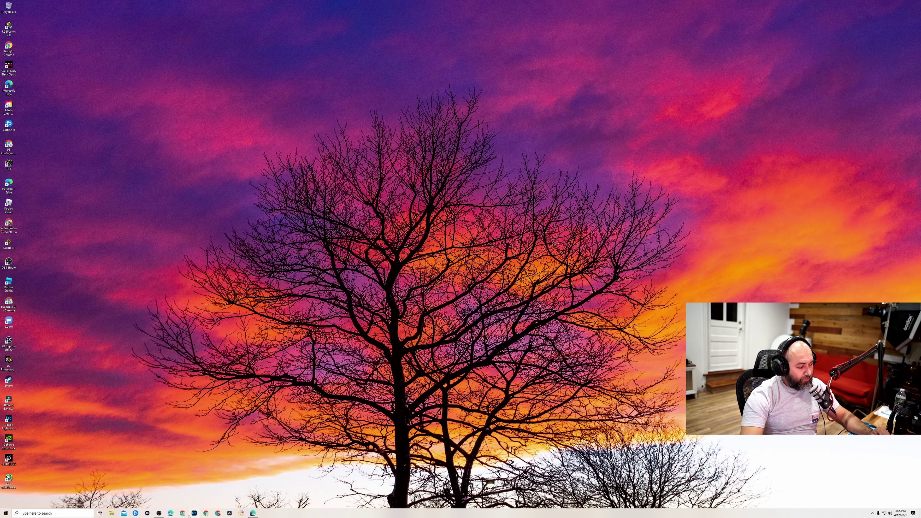
{"action": "left_click", "coordinate": [206, 514]}
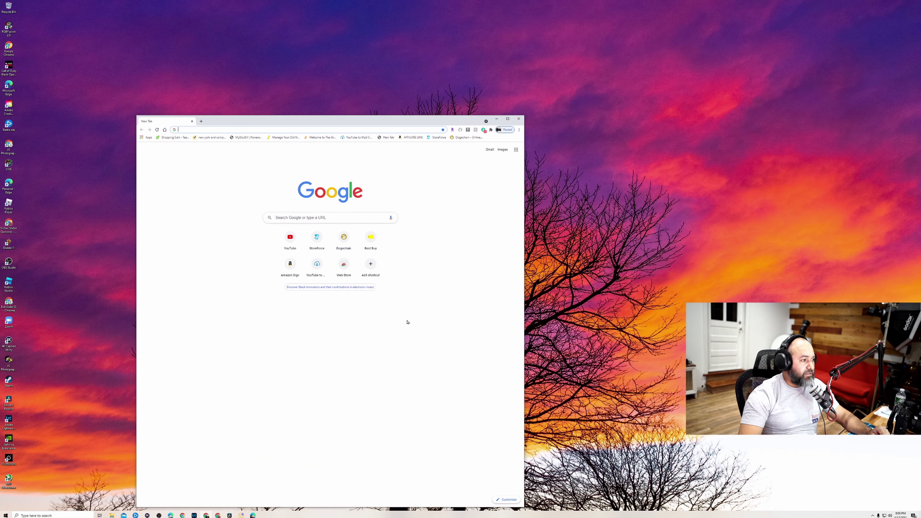
{"action": "left_click", "coordinate": [341, 238]}
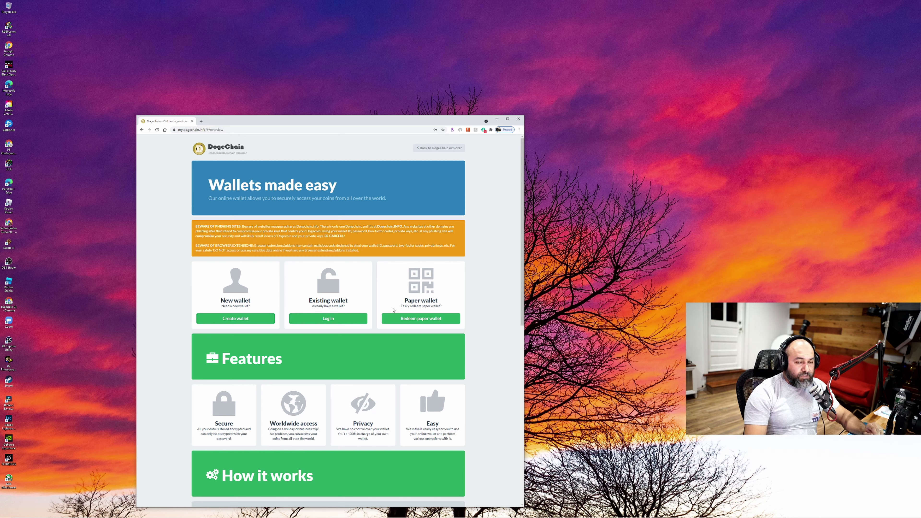
Start creating a new DogeChain wallet and enter the account e-mail address
{"action": "left_click", "coordinate": [241, 321]}
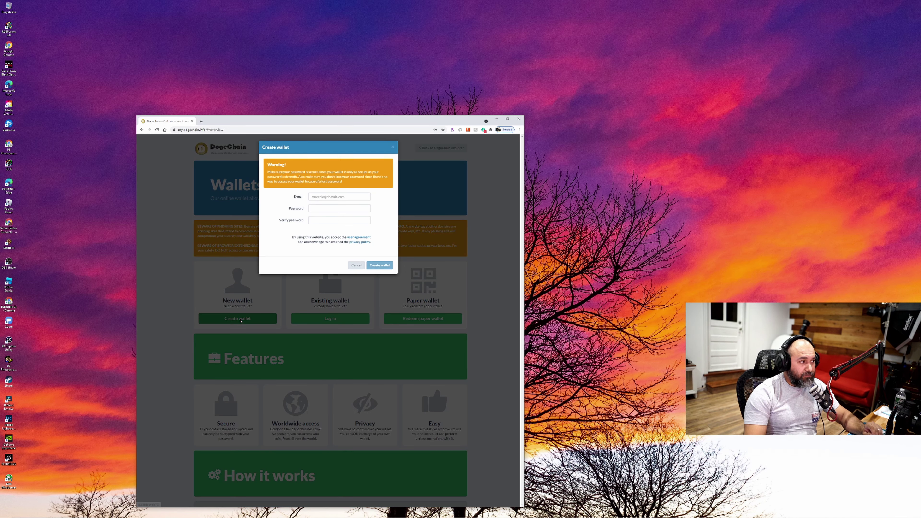
{"action": "left_click", "coordinate": [345, 196]}
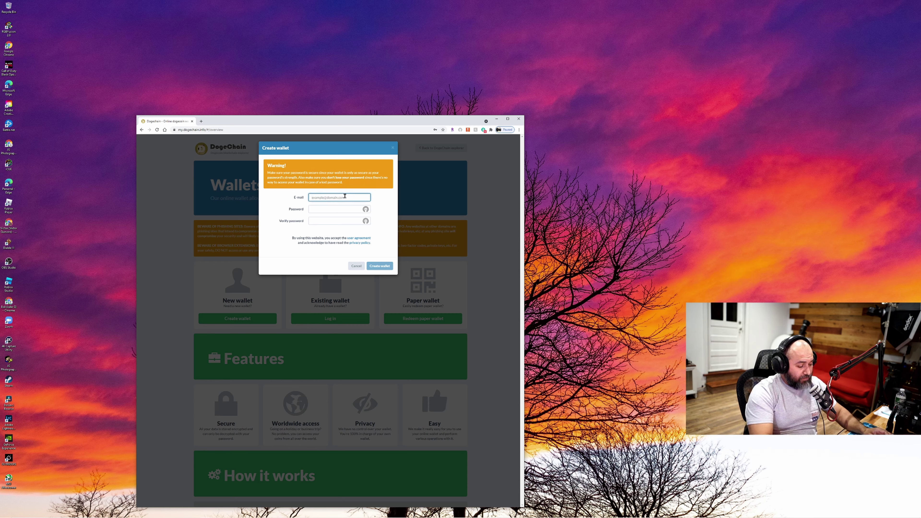
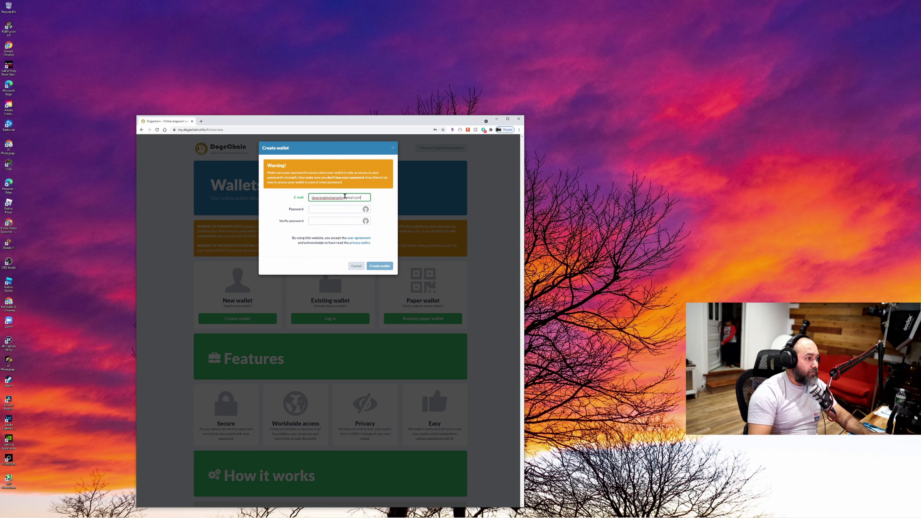
Enter the wallet password and retype it until the verification matches
{"action": "left_click", "coordinate": [351, 209]}
{"action": "type", "text": "*"}
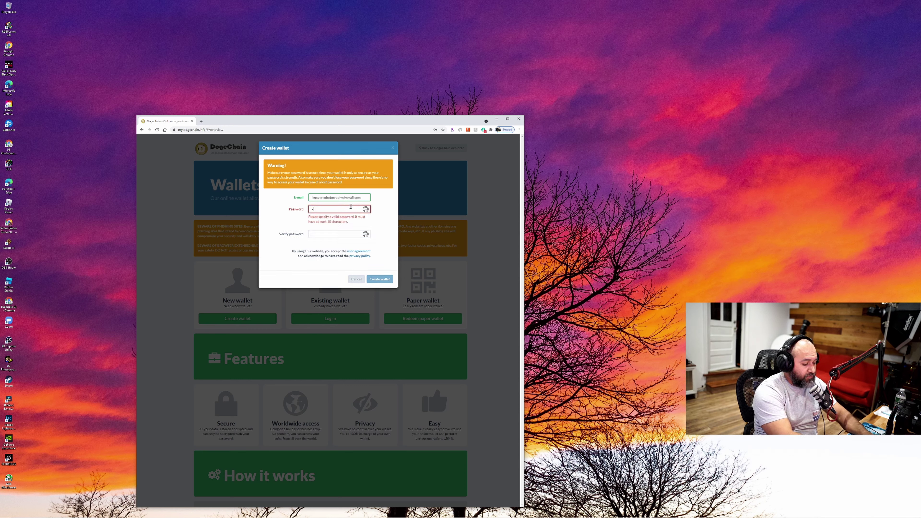
{"action": "key", "text": "BackSpace"}
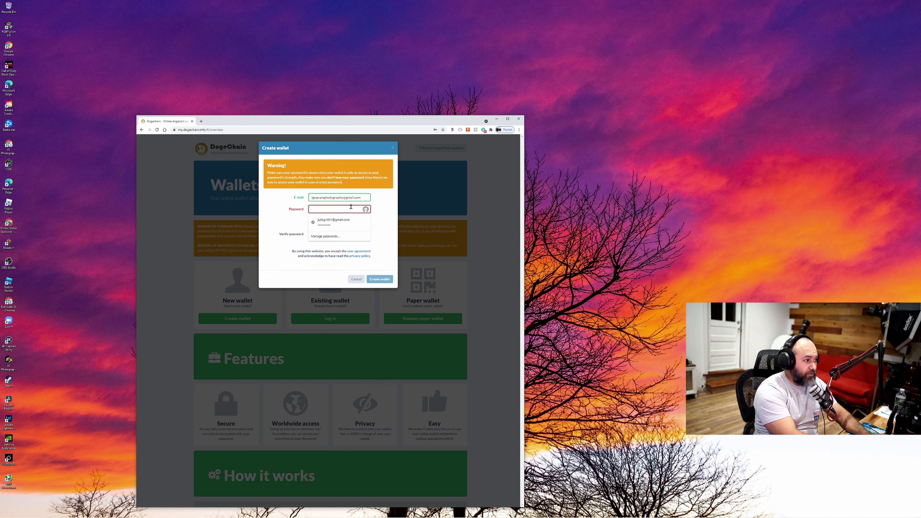
{"action": "type", "text": "*"}
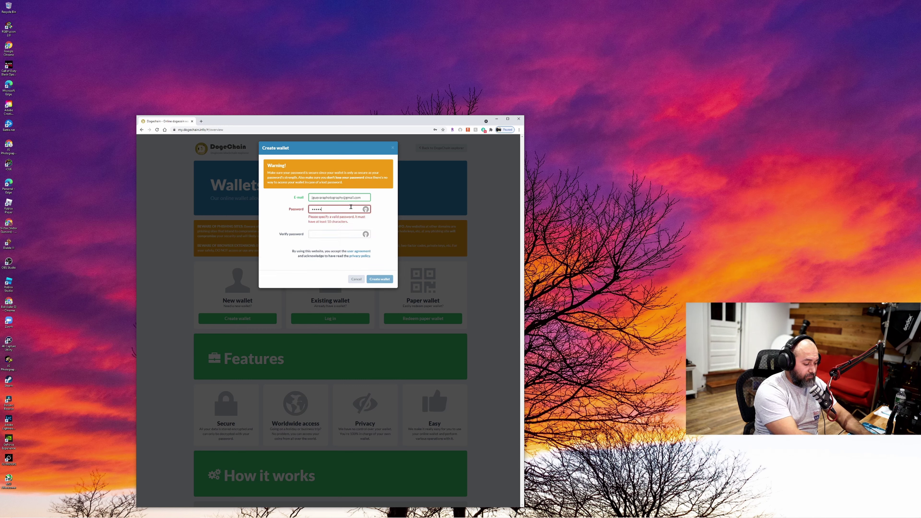
{"action": "type", "text": "***************"}
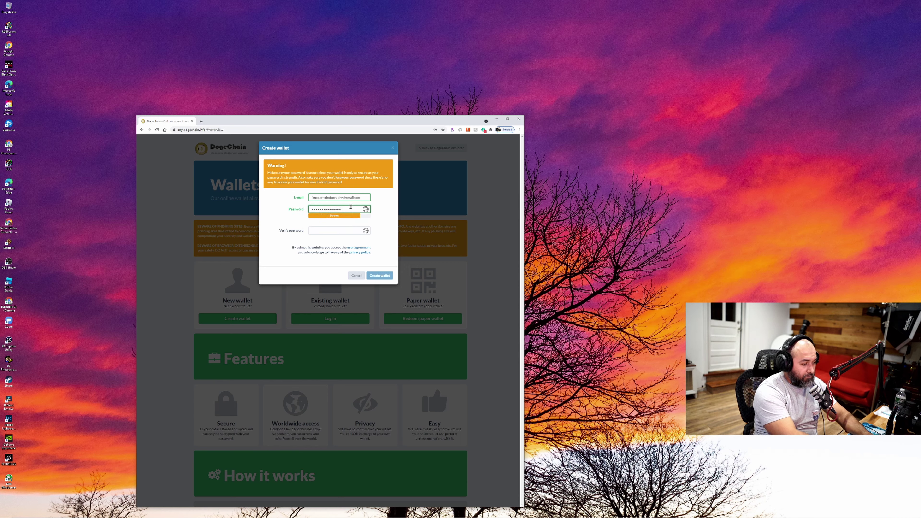
{"action": "key", "text": "Tab"}
{"action": "type", "text": "***"}
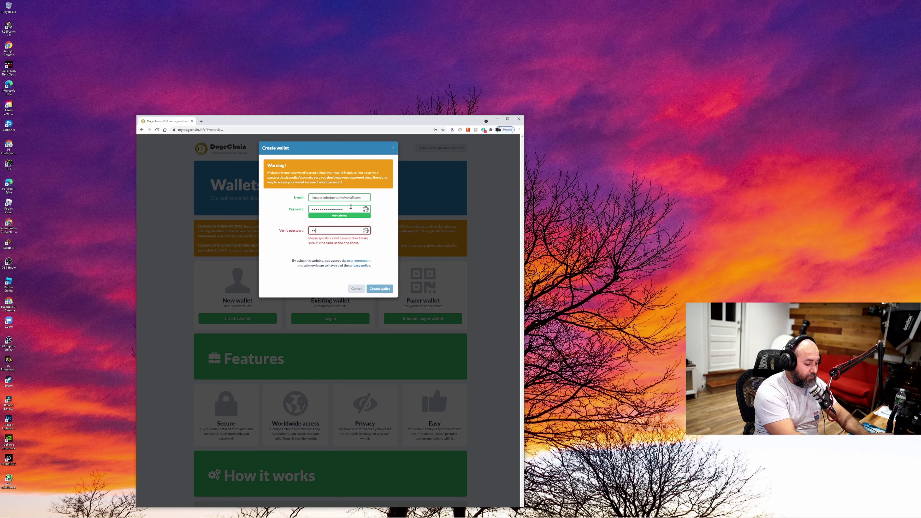
{"action": "type", "text": "************"}
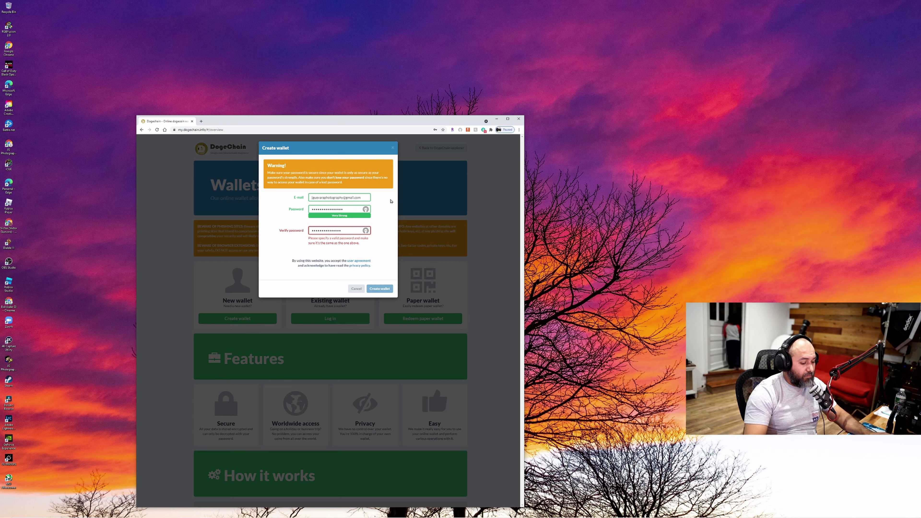
{"action": "key", "text": "ctrl+a"}
{"action": "key", "text": "BackSpace"}
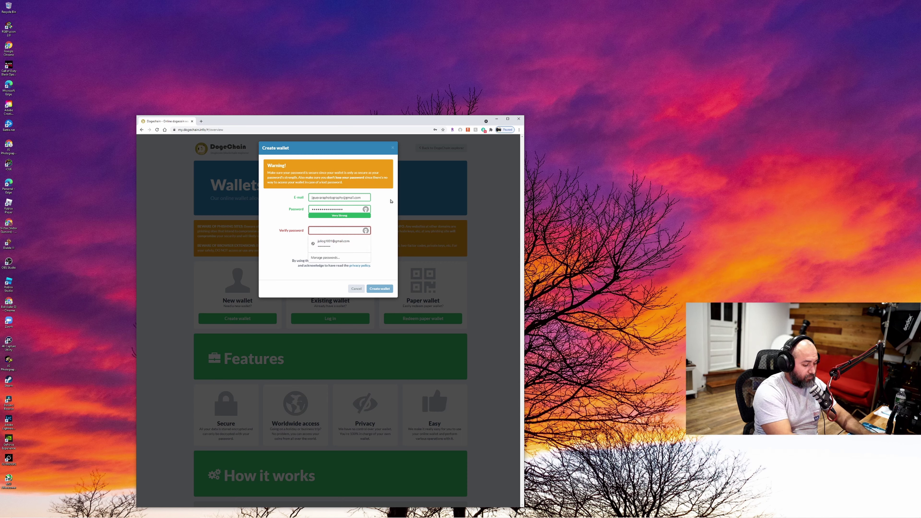
{"action": "type", "text": "**"}
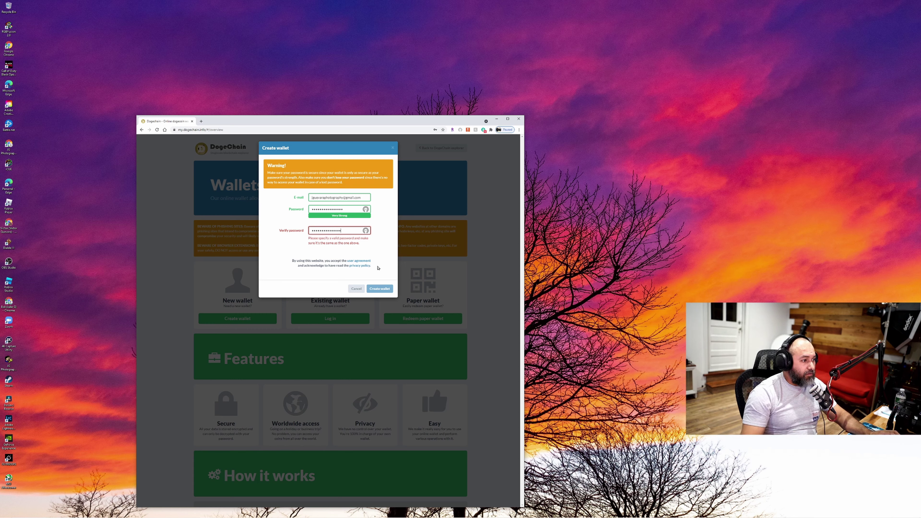
{"action": "double_click", "coordinate": [331, 206]}
{"action": "type", "text": "****"}
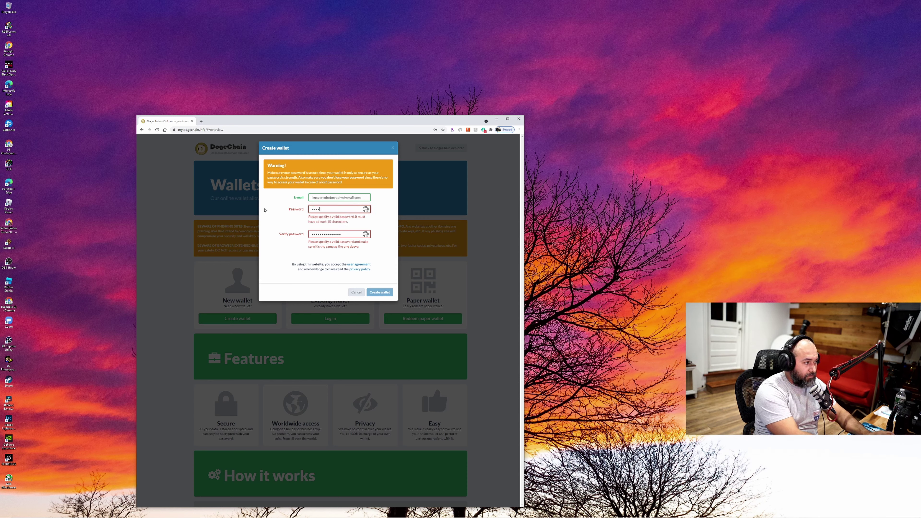
{"action": "type", "text": "************"}
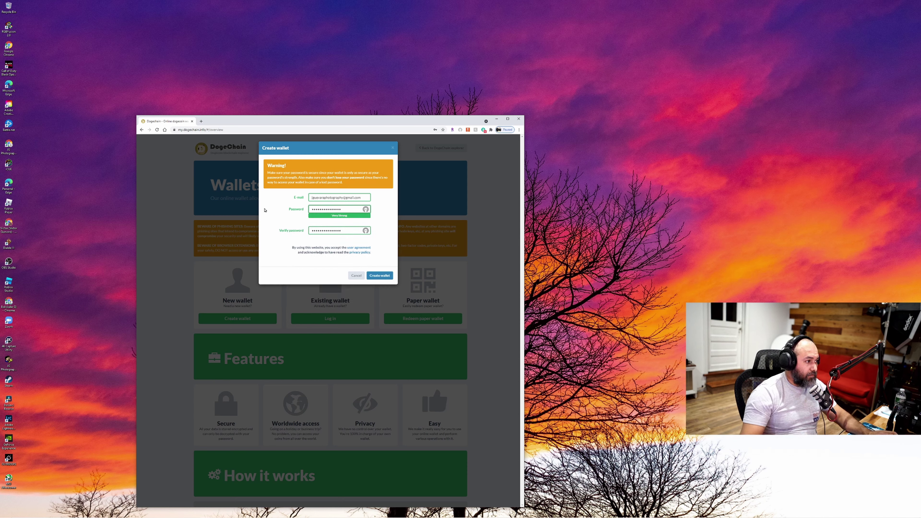
Create the wallet, decline saving the password, and open the new wallet
{"action": "left_click", "coordinate": [382, 277]}
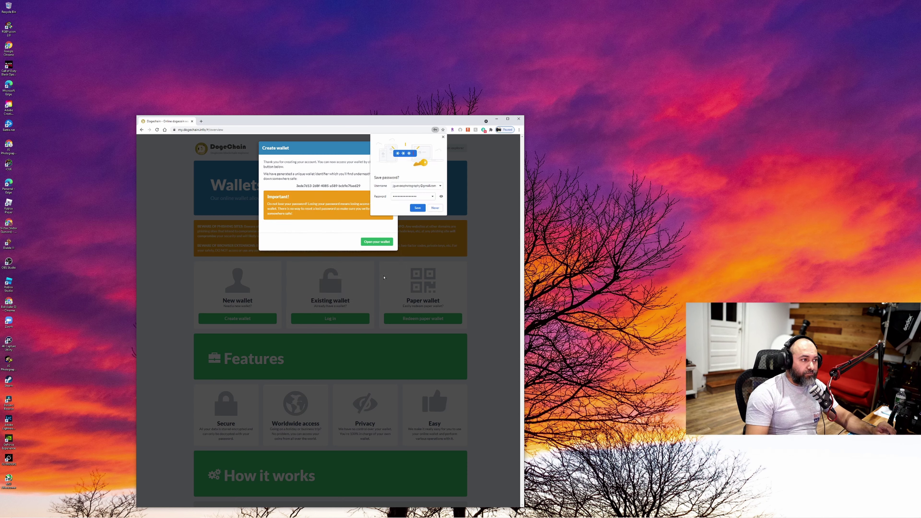
{"action": "left_click", "coordinate": [443, 137]}
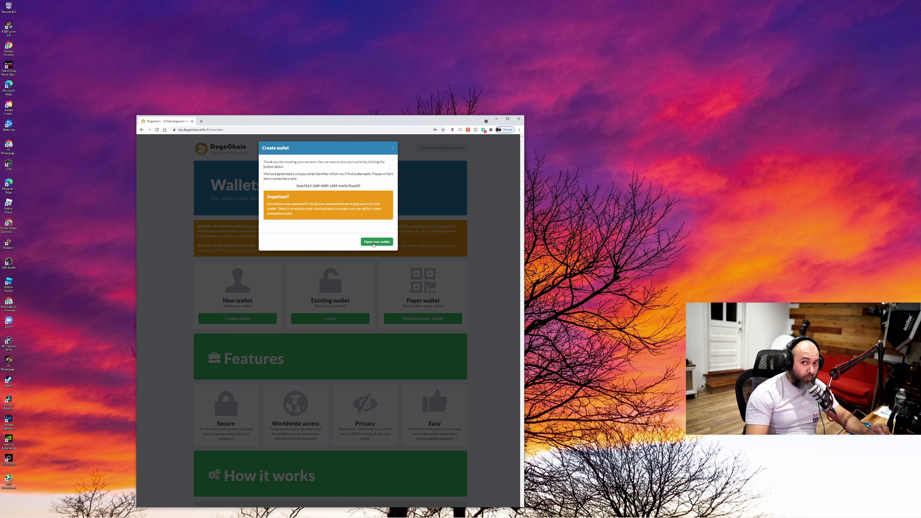
{"action": "left_click", "coordinate": [374, 242]}
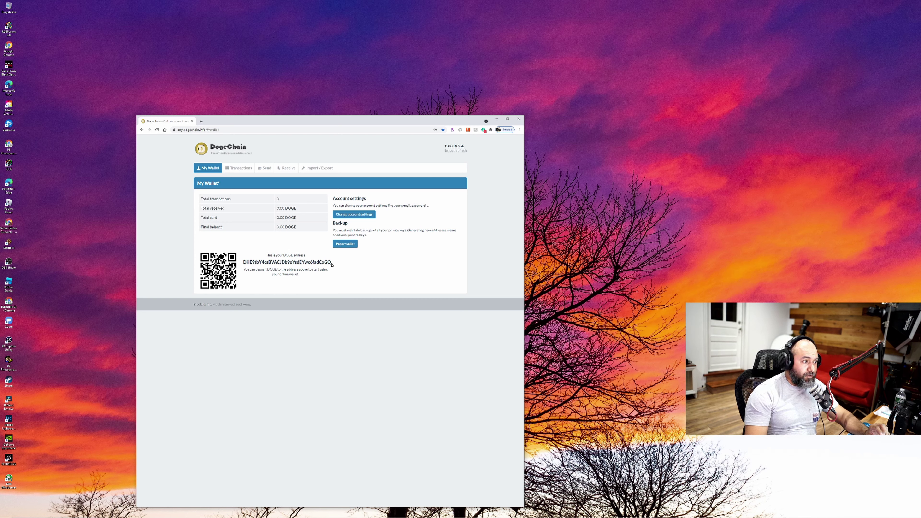
Copy the wallet's DOGE address into the Word notes, then minimize Word
{"action": "left_click_drag", "start_coordinate": [332, 266], "coordinate": [244, 261]}
{"action": "right_click", "coordinate": [255, 262]}
{"action": "left_click", "coordinate": [264, 266]}
{"action": "mouse_move", "coordinate": [138, 515]}
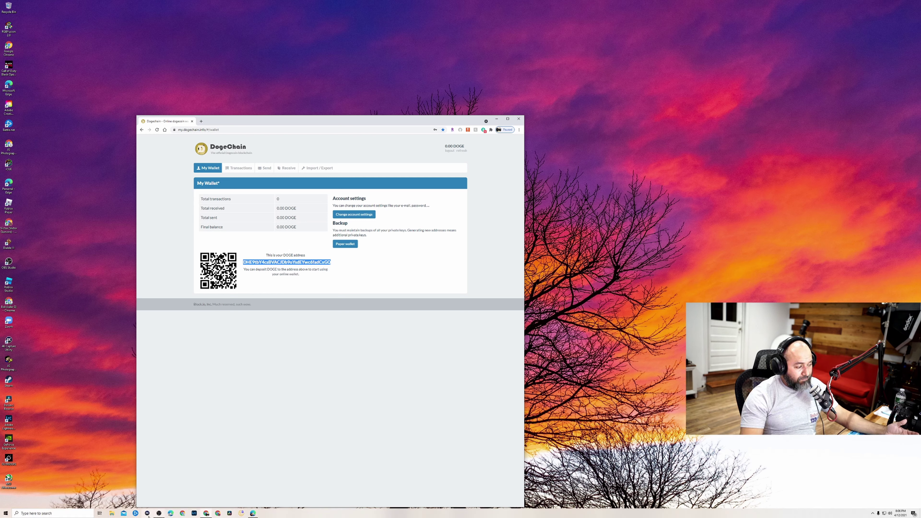
{"action": "left_click", "coordinate": [253, 515]}
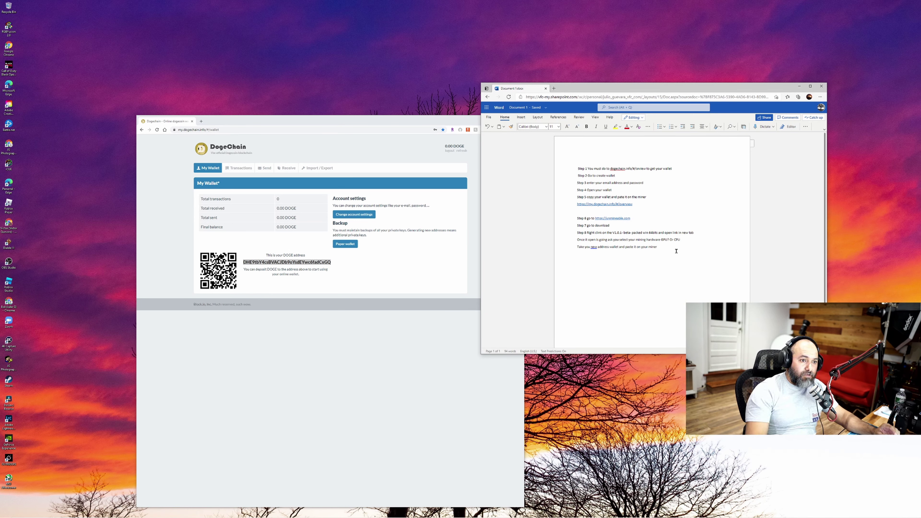
{"action": "right_click", "coordinate": [581, 261]}
{"action": "left_click", "coordinate": [597, 172]}
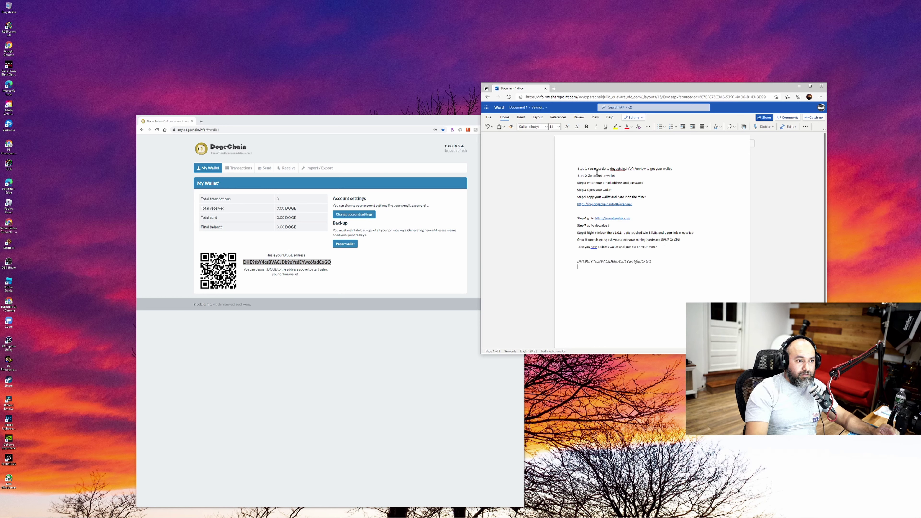
{"action": "key", "text": "Return"}
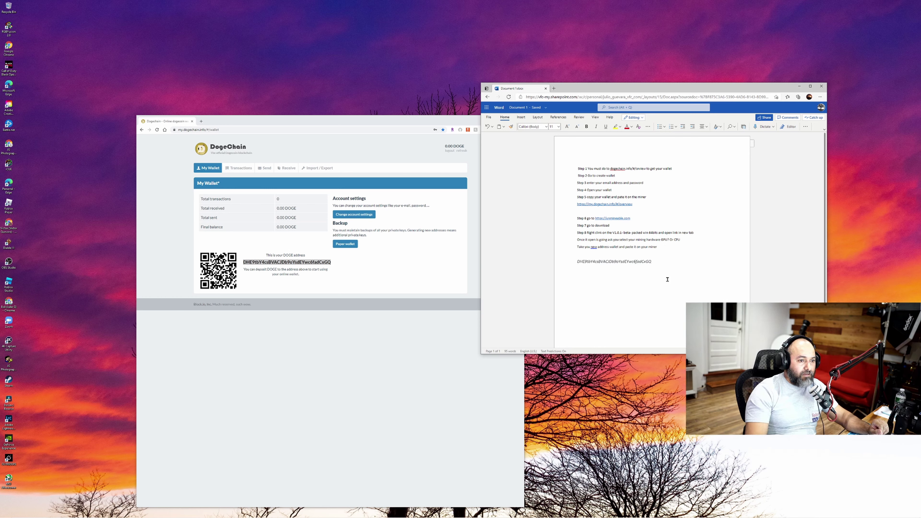
{"action": "key", "text": "super+Down"}
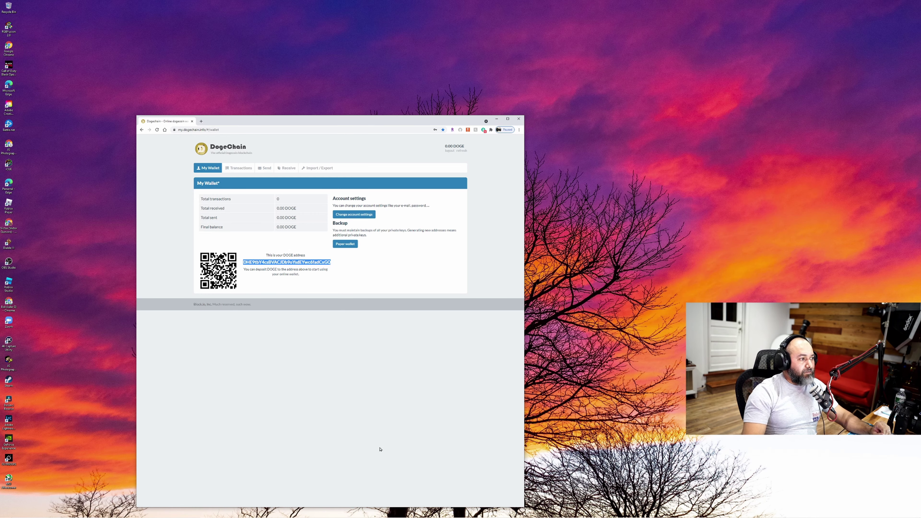
Search Google for 'unmineable miner' in a new Chrome tab
{"action": "left_click_drag", "start_coordinate": [318, 120], "coordinate": [213, 91]}
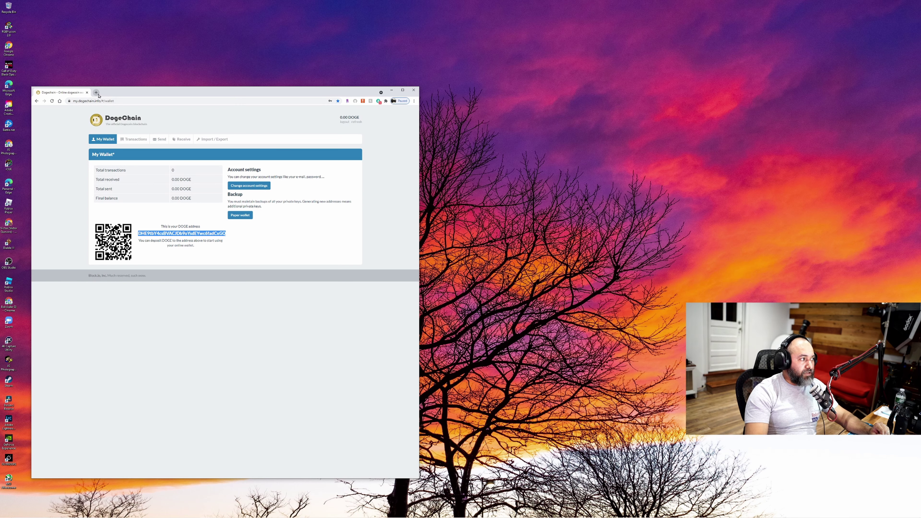
{"action": "left_click", "coordinate": [96, 93]}
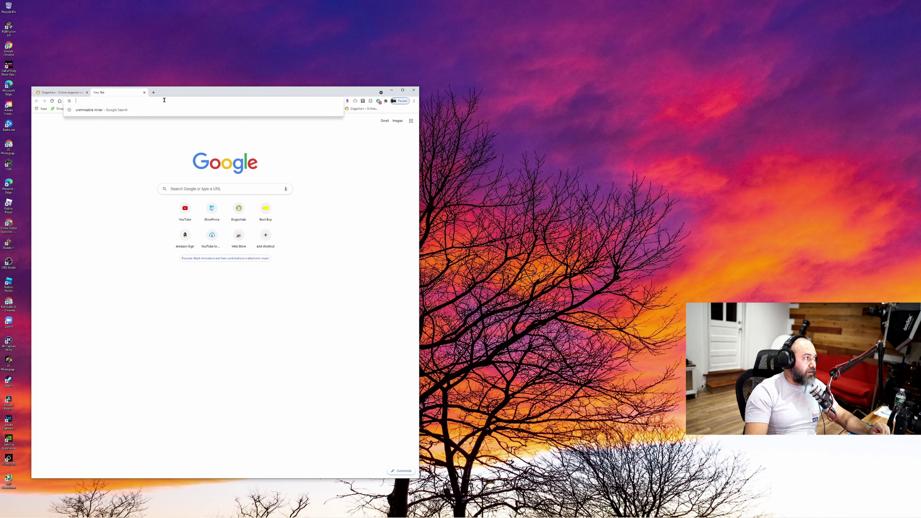
{"action": "left_click", "coordinate": [100, 110]}
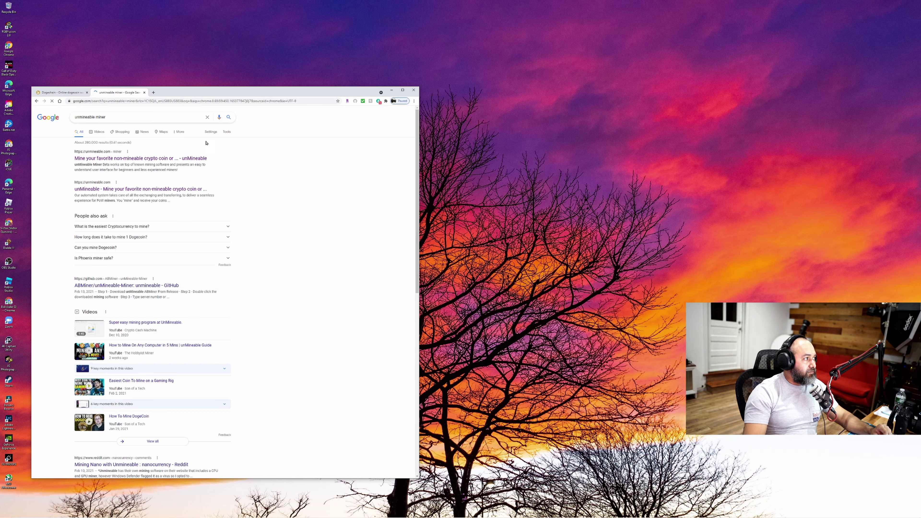
Open unmineable.com, centre and widen the Chrome window, and go to the Download page
{"action": "left_click", "coordinate": [141, 189]}
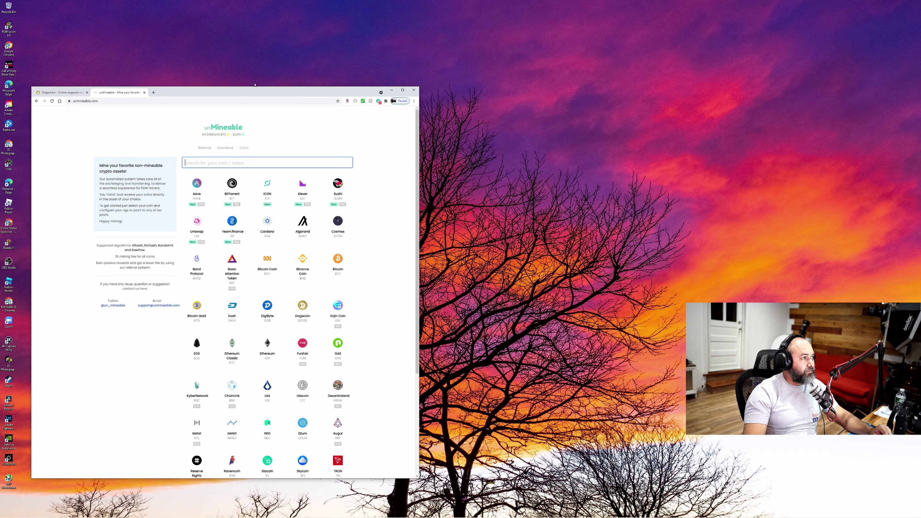
{"action": "left_click_drag", "start_coordinate": [255, 85], "coordinate": [505, 73]}
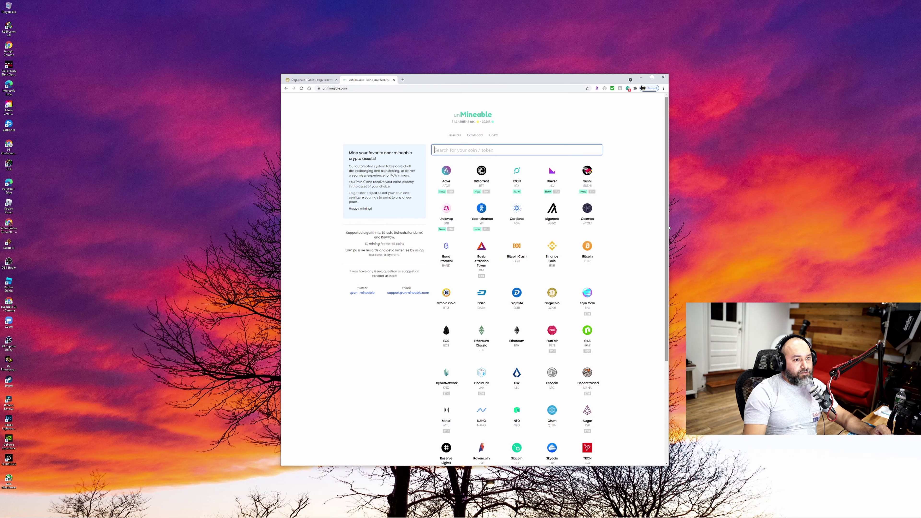
{"action": "left_click_drag", "start_coordinate": [669, 227], "coordinate": [759, 229]}
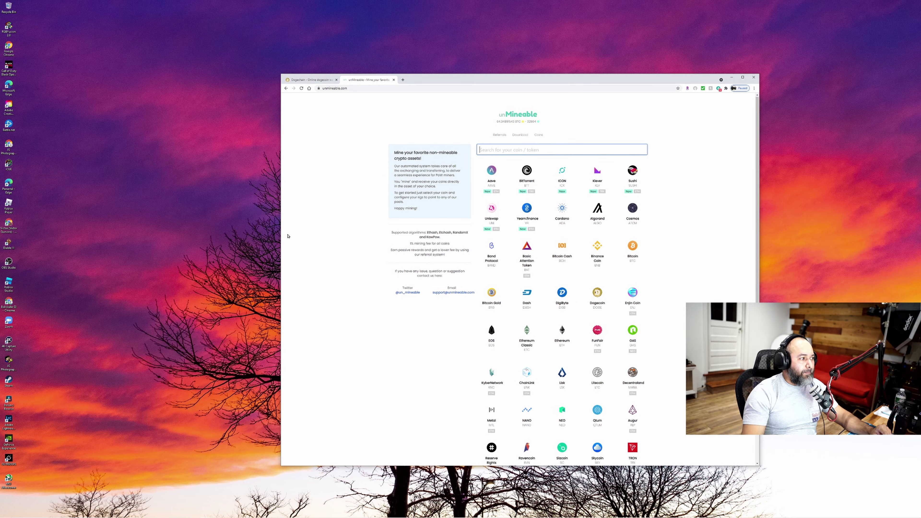
{"action": "left_click_drag", "start_coordinate": [279, 242], "coordinate": [203, 242]}
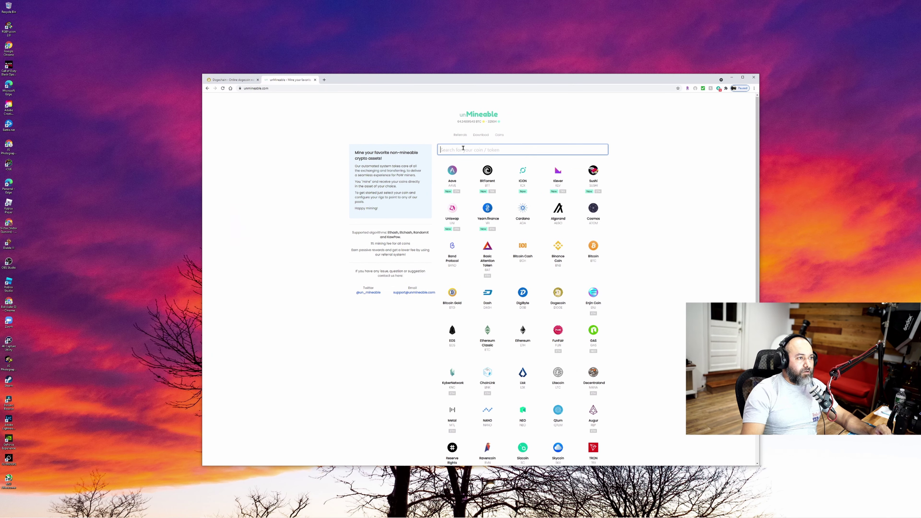
{"action": "left_click", "coordinate": [483, 137]}
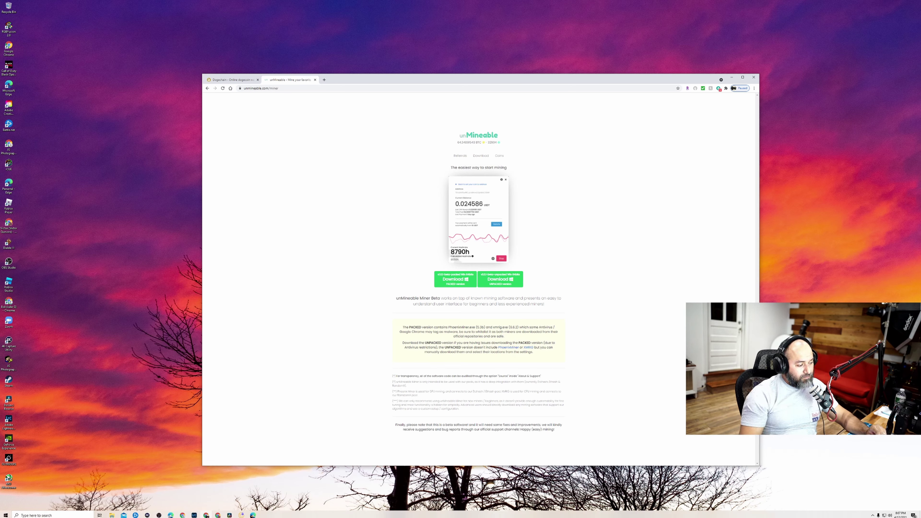
Bring up the Word notes below the wallet address, then minimize that window
{"action": "left_click", "coordinate": [253, 514]}
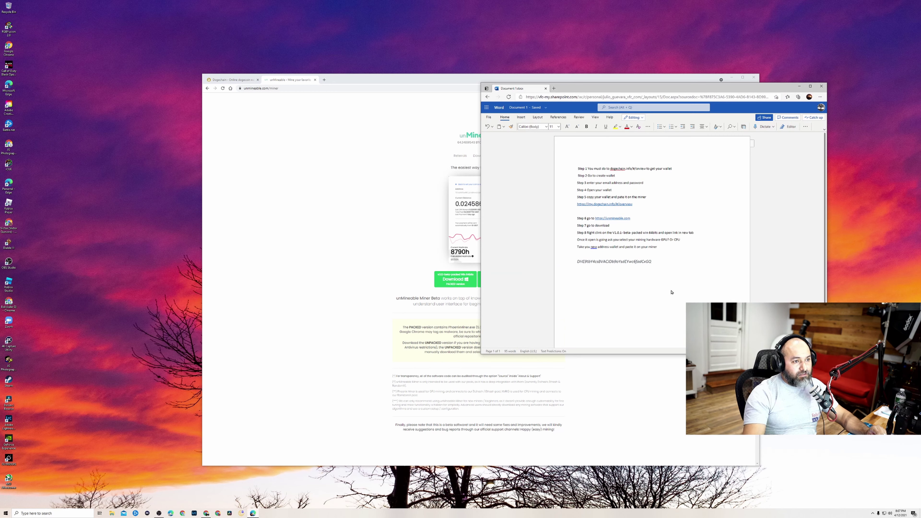
{"action": "left_click", "coordinate": [668, 279]}
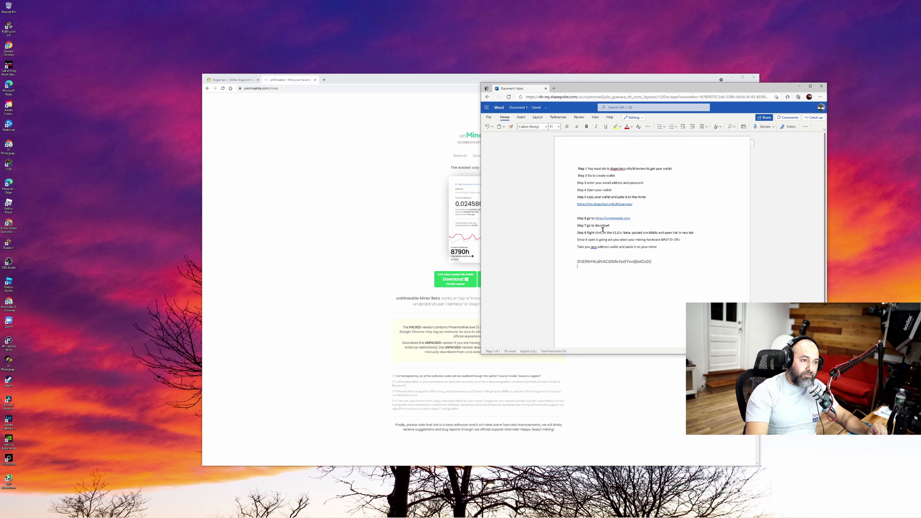
{"action": "left_click", "coordinate": [799, 86]}
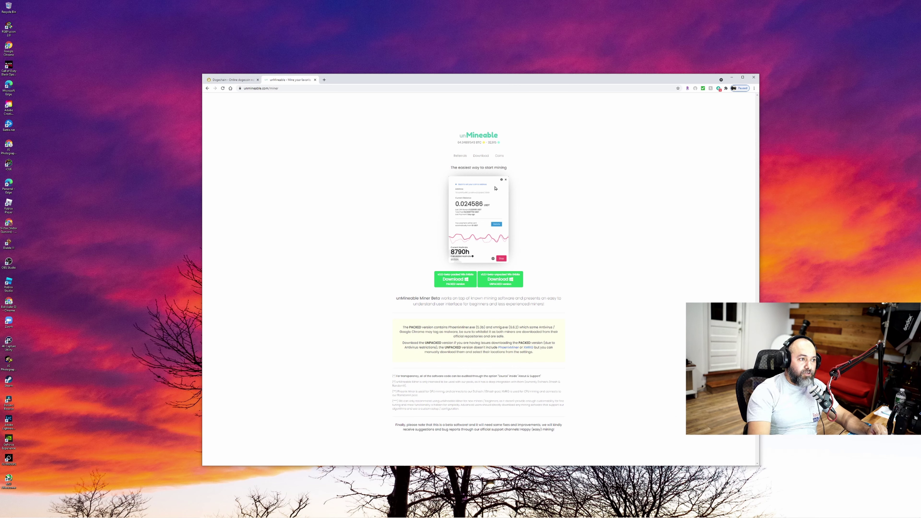
Download the packed unMineable Miner zip and open it in File Explorer
{"action": "right_click", "coordinate": [454, 281]}
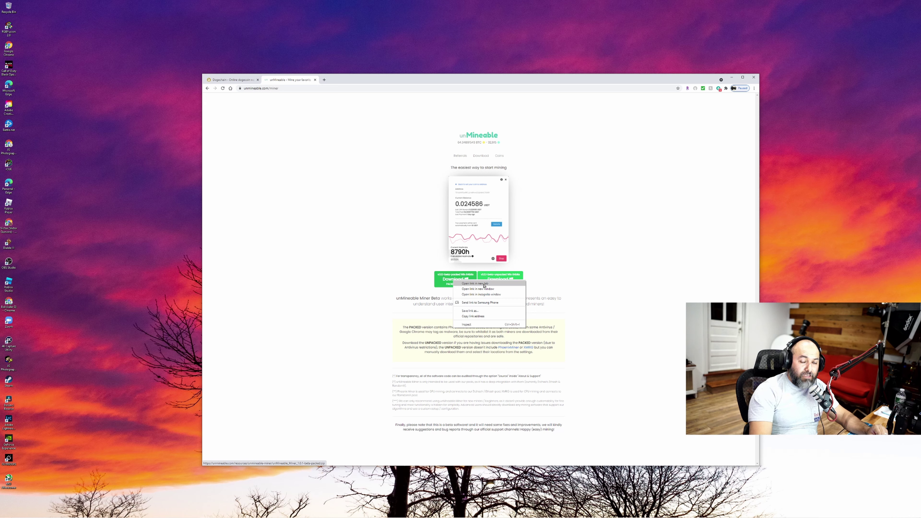
{"action": "left_click", "coordinate": [475, 284]}
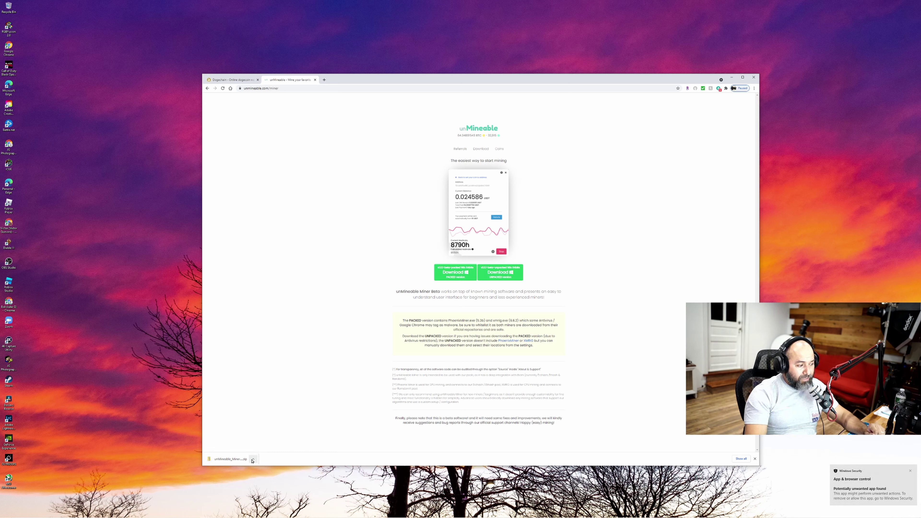
{"action": "left_click", "coordinate": [253, 460]}
{"action": "left_click", "coordinate": [262, 468]}
Centre the zip window and launch the unMineable Miner application from it
{"action": "left_click_drag", "start_coordinate": [213, 176], "coordinate": [505, 129]}
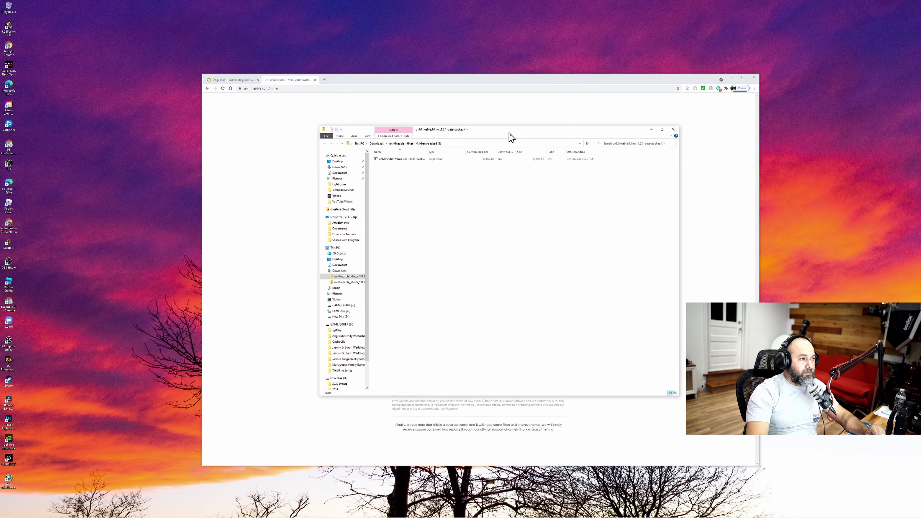
{"action": "left_click", "coordinate": [408, 162]}
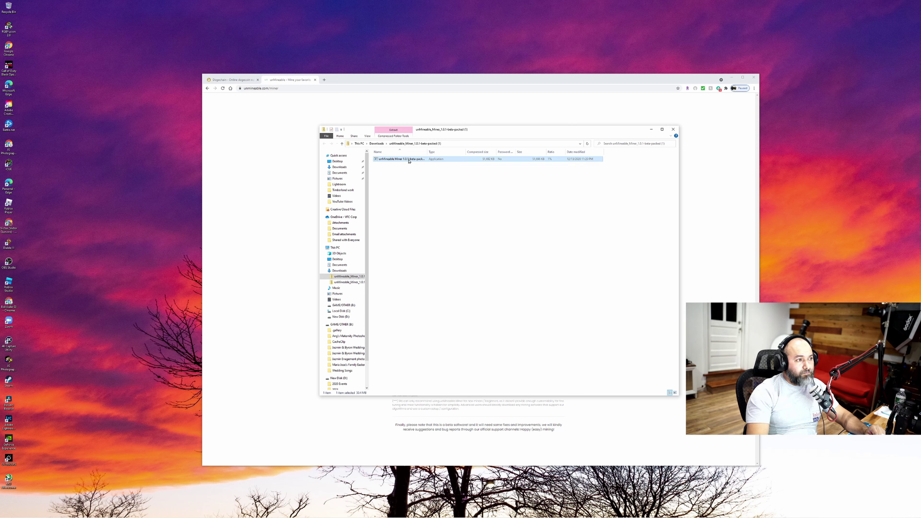
{"action": "double_click", "coordinate": [414, 161]}
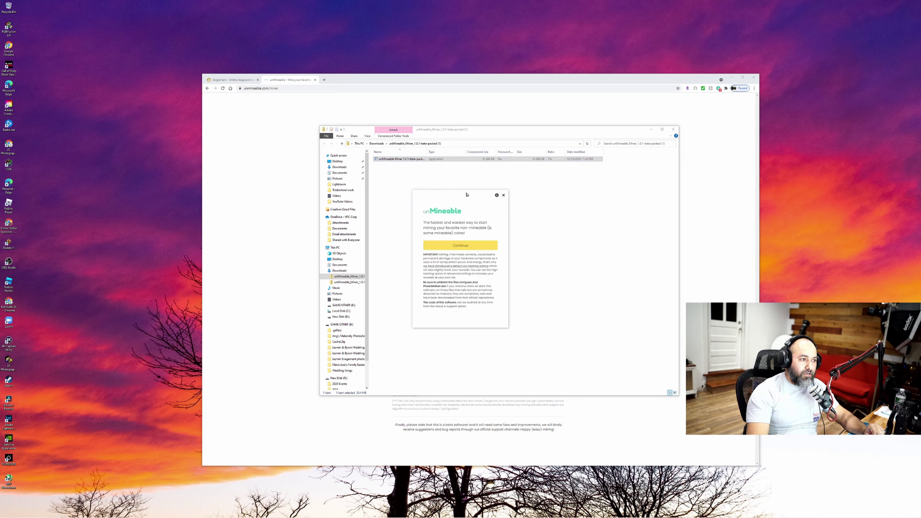
Continue past the welcome screen and choose Graphics Card (GPU) instead of CPU
{"action": "left_click_drag", "start_coordinate": [465, 199], "coordinate": [518, 226]}
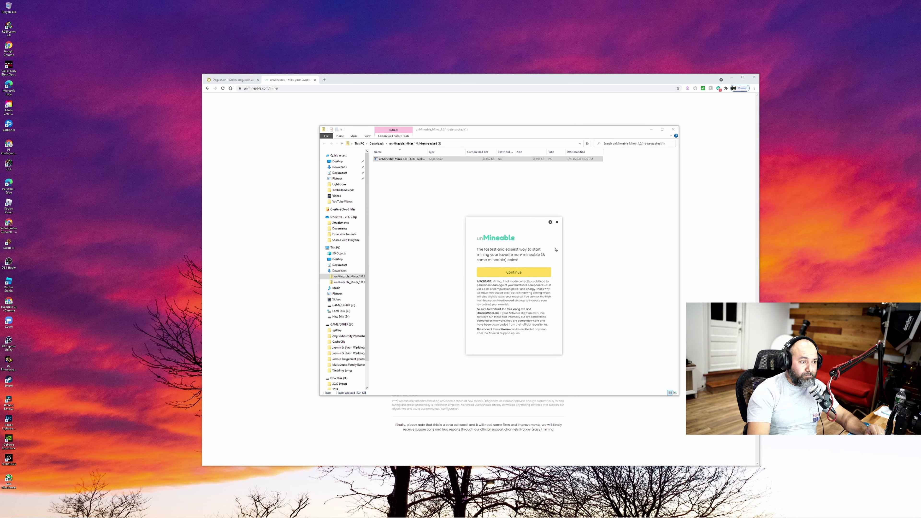
{"action": "left_click", "coordinate": [515, 273]}
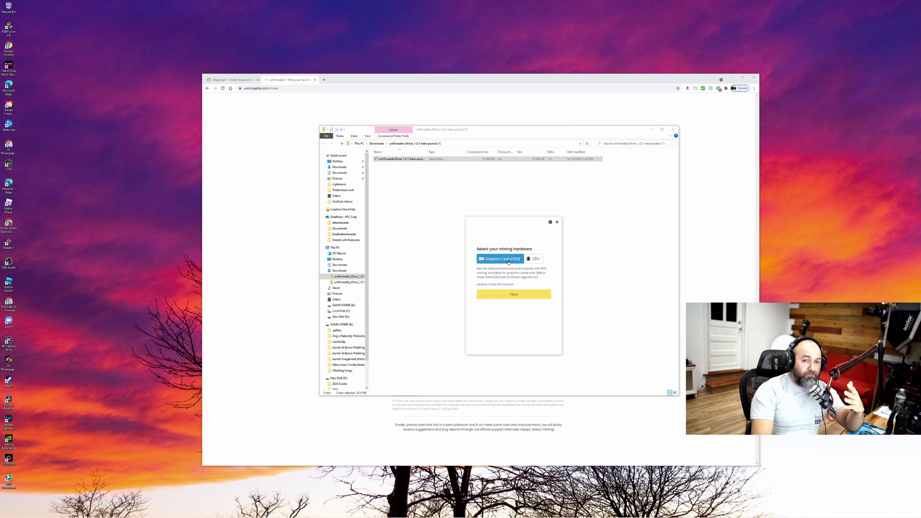
{"action": "left_click", "coordinate": [533, 259]}
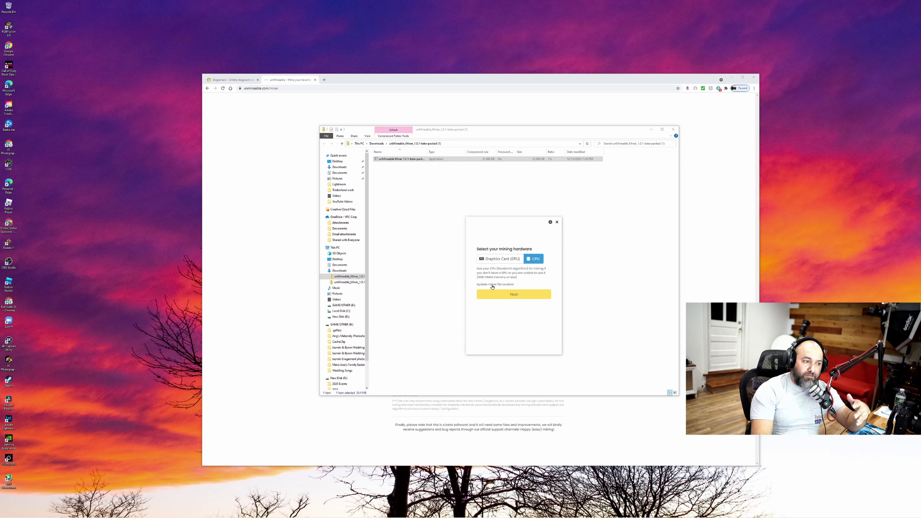
{"action": "left_click", "coordinate": [497, 259]}
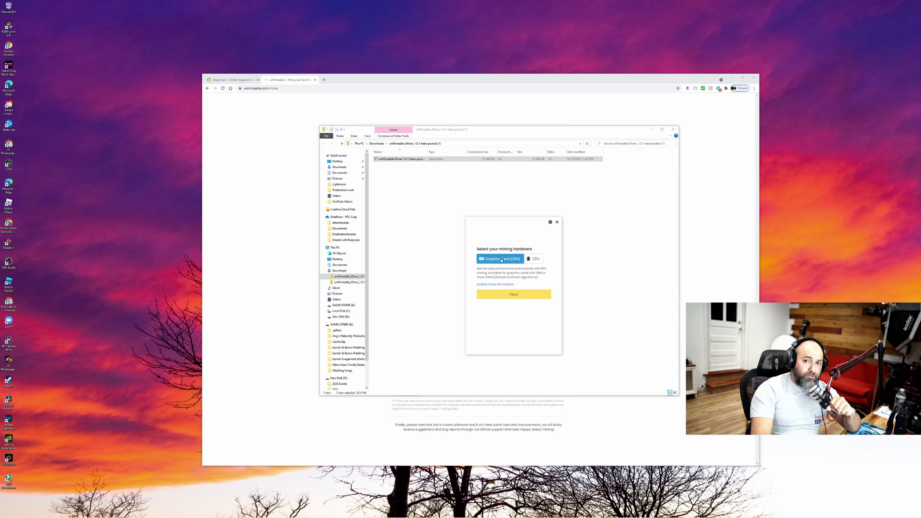
Go to the coin step and clear the prefilled wallet address
{"action": "left_click", "coordinate": [516, 297]}
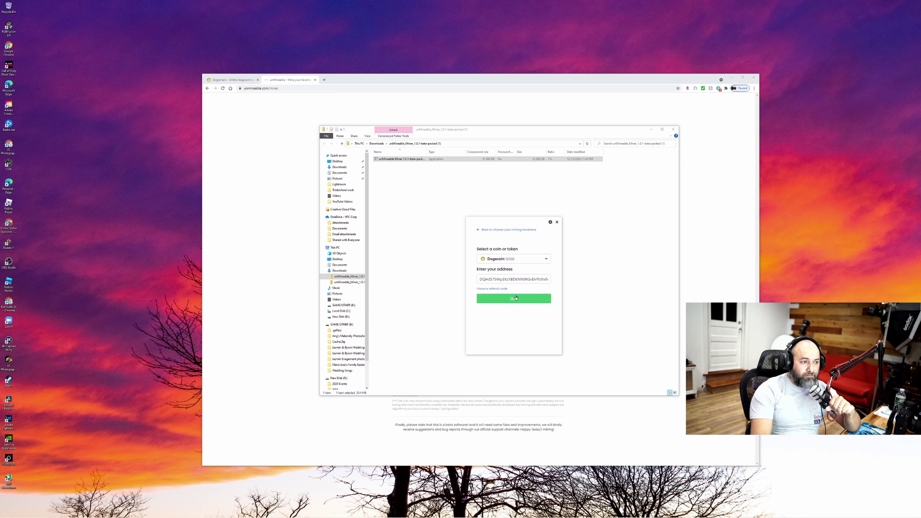
{"action": "left_click", "coordinate": [544, 280]}
{"action": "left_click_drag", "start_coordinate": [545, 279], "coordinate": [474, 280]}
{"action": "key", "text": "BackSpace"}
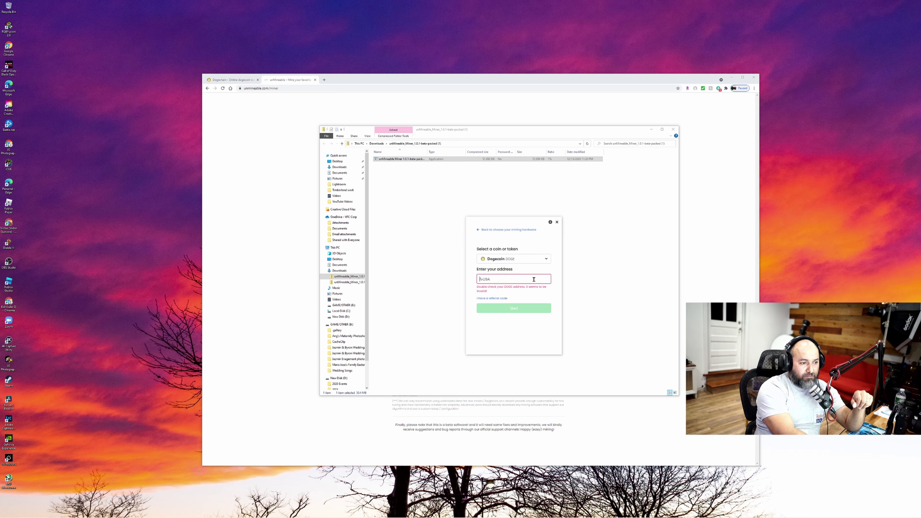
{"action": "key", "text": "BackSpace"}
{"action": "key", "text": "BackSpace"}
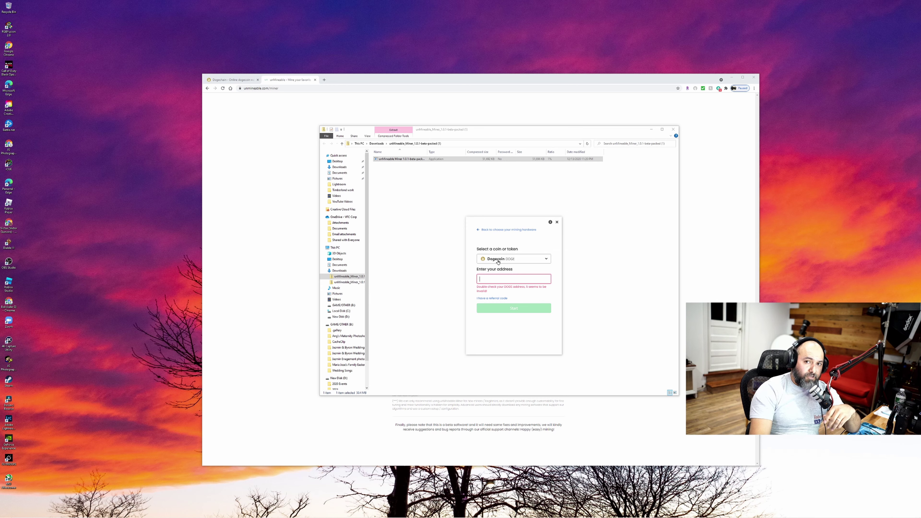
Select Dogecoin, paste the saved DOGE wallet address, and start mining
{"action": "left_click", "coordinate": [532, 260]}
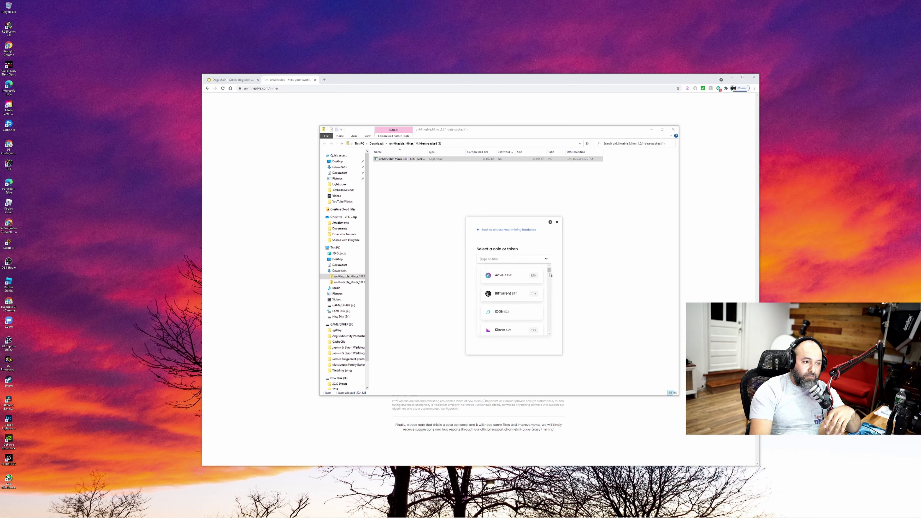
{"action": "left_click_drag", "start_coordinate": [550, 272], "coordinate": [552, 270]}
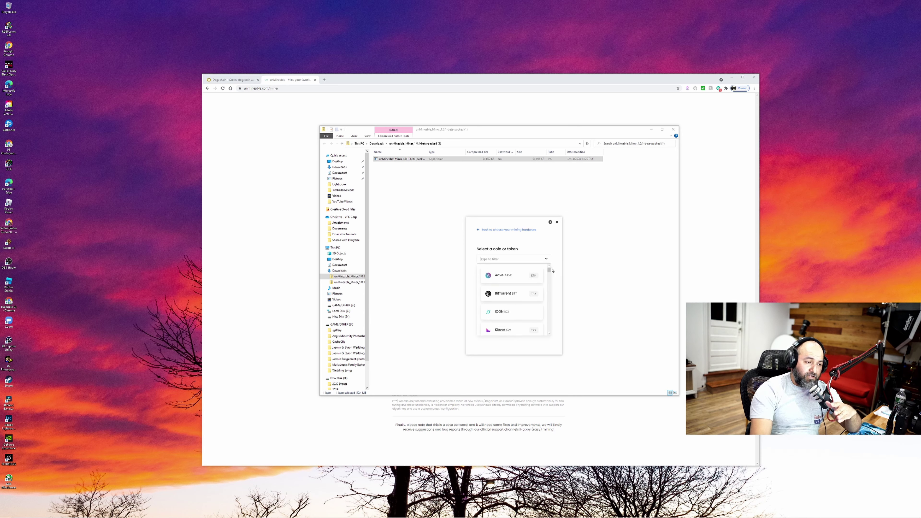
{"action": "type", "text": "doge"}
{"action": "left_click", "coordinate": [510, 275]}
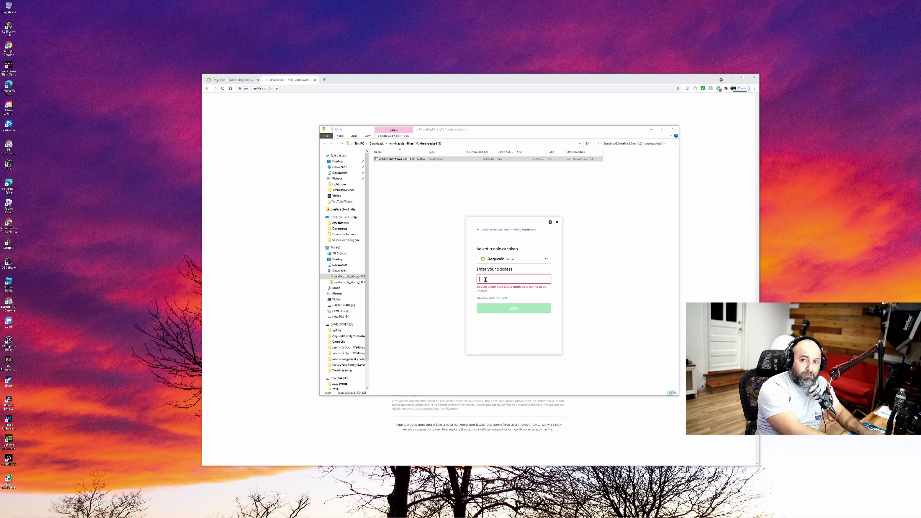
{"action": "left_click", "coordinate": [486, 279]}
{"action": "key", "text": "ctrl+v"}
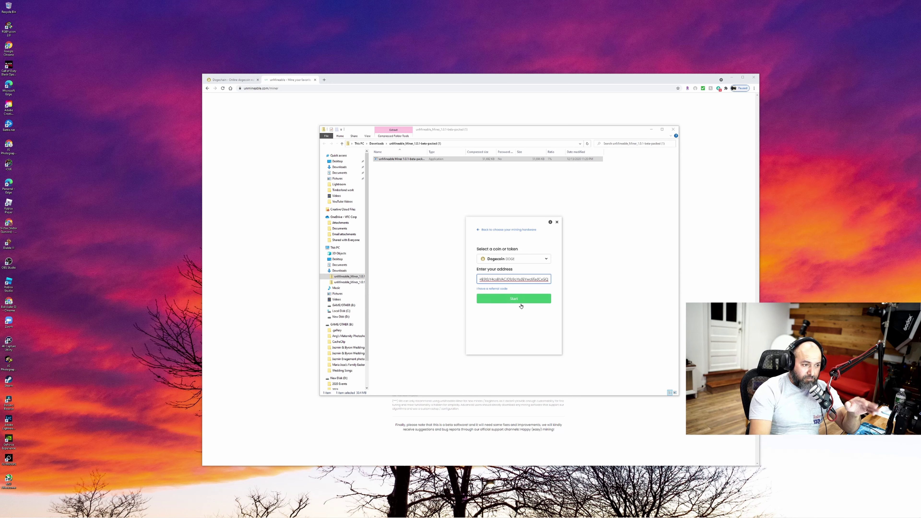
{"action": "left_click", "coordinate": [514, 299]}
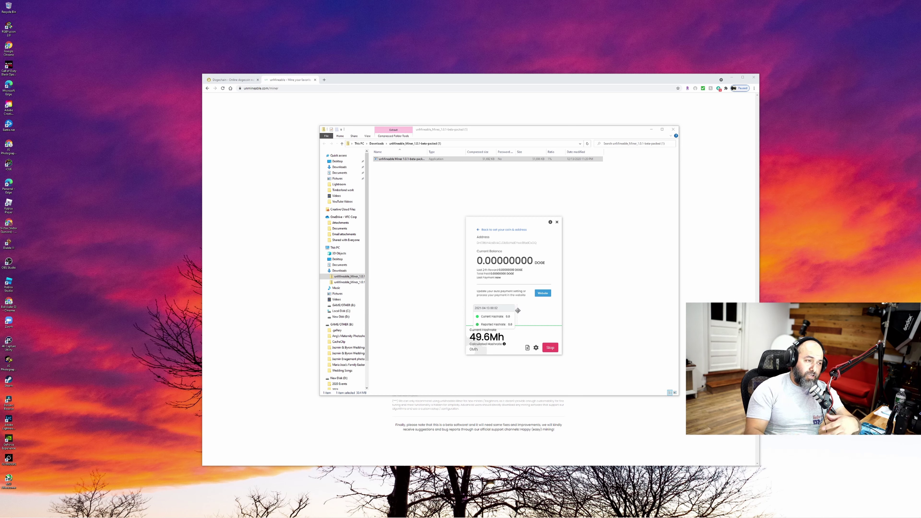
Minimise the File Explorer zip window once the miner reaches about 49.6 Mh
{"action": "left_click", "coordinate": [652, 129]}
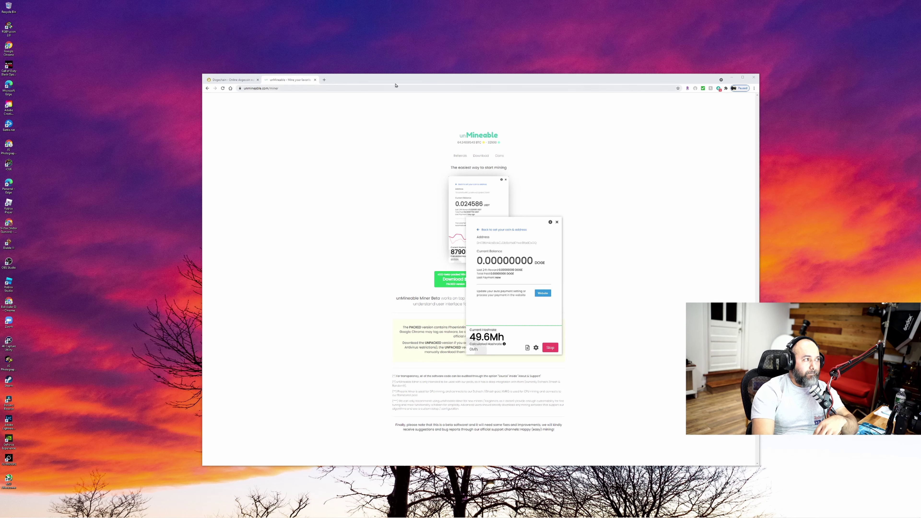
Minimise Chrome and move the miner widget so it sits alone on the desktop
{"action": "left_click", "coordinate": [731, 77]}
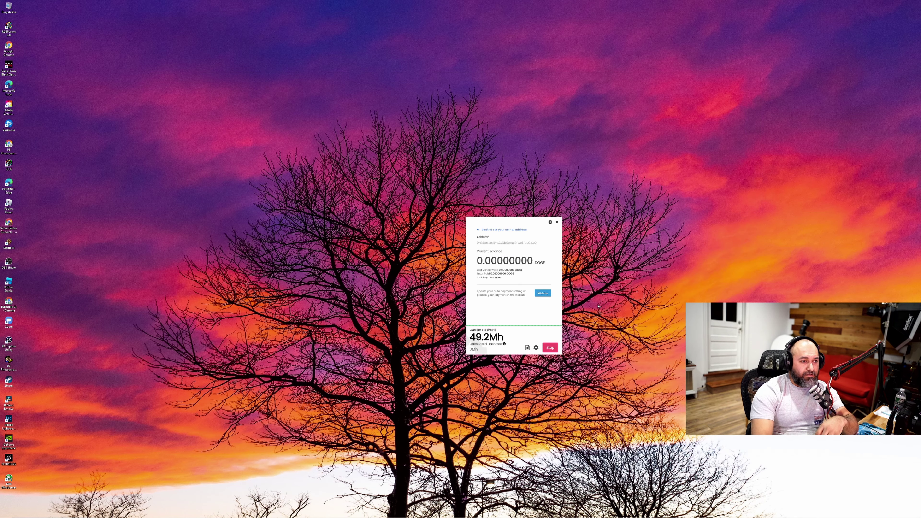
{"action": "left_click_drag", "start_coordinate": [509, 224], "coordinate": [456, 197]}
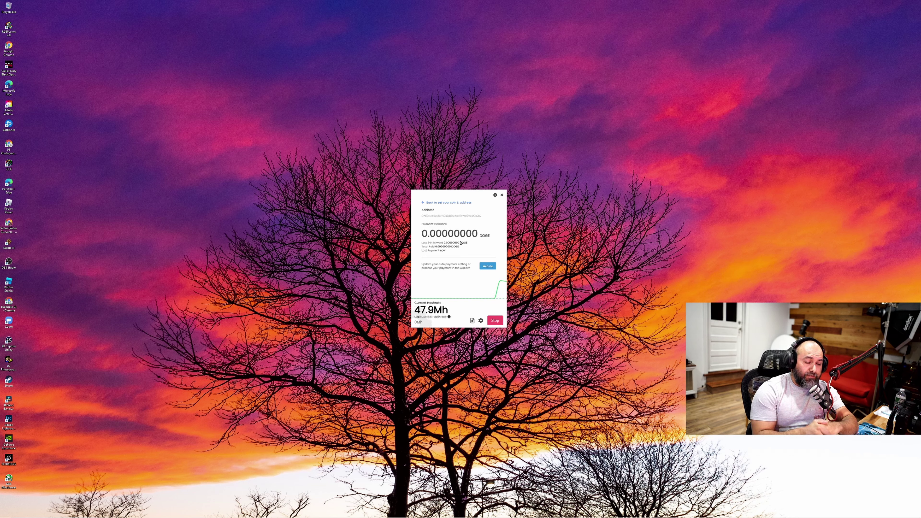
{"action": "mouse_move", "coordinate": [492, 293]}
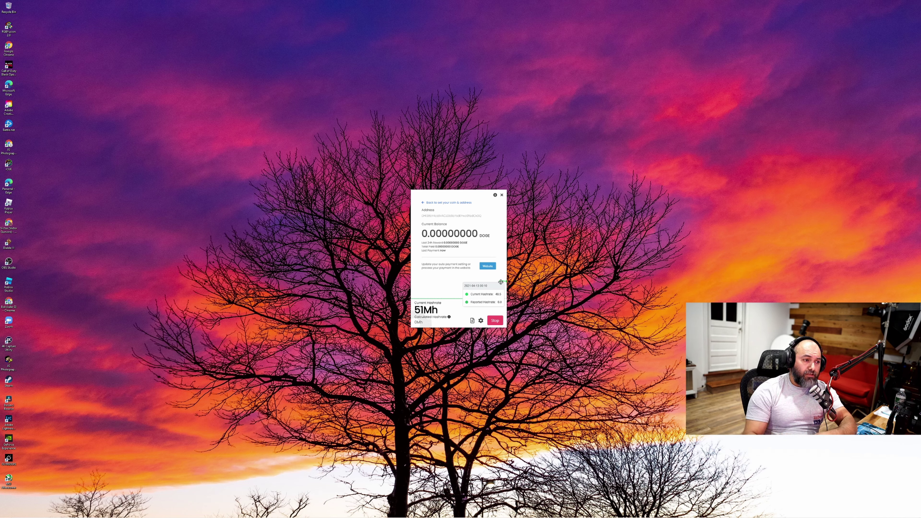
Open the DOGE wallet's unMineable balance dashboard in Chrome from the miner widget's Website button
{"action": "left_click", "coordinate": [489, 266]}
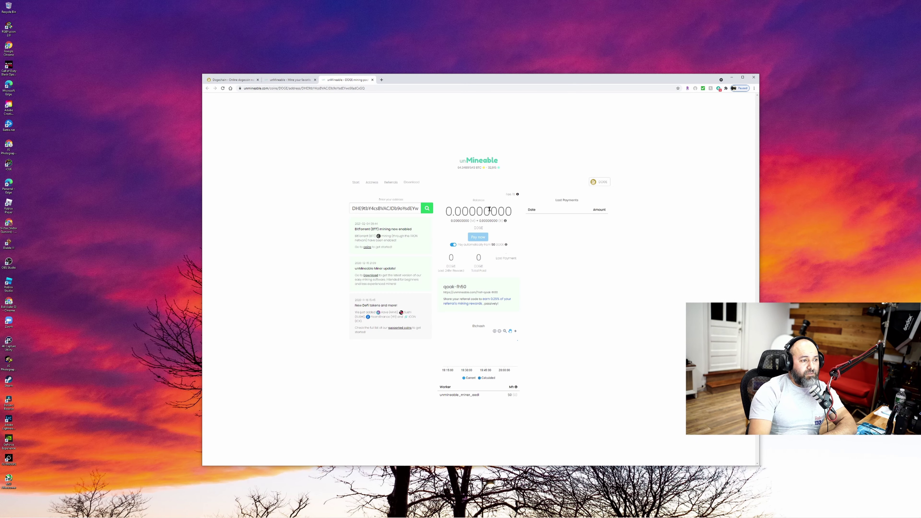